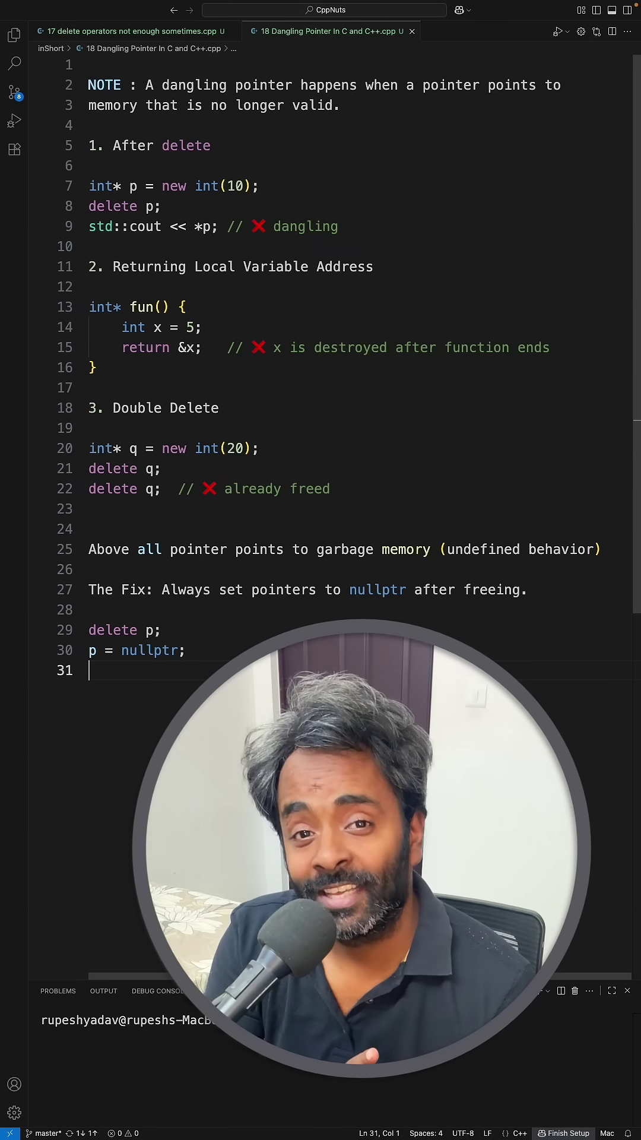
mouse_move(370, 230)
left_mouse_down()
mouse_move(125, 188)
mouse_move(95, 191)
left_mouse_up()
left_click_drag(285, 183, 4, 179)
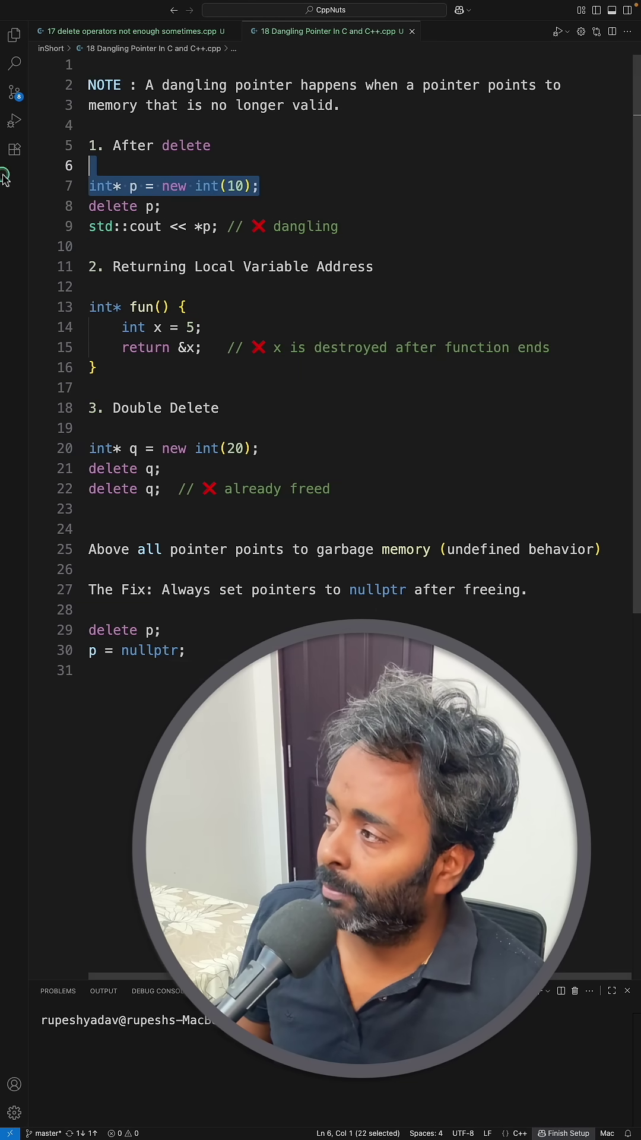
left_click(259, 191)
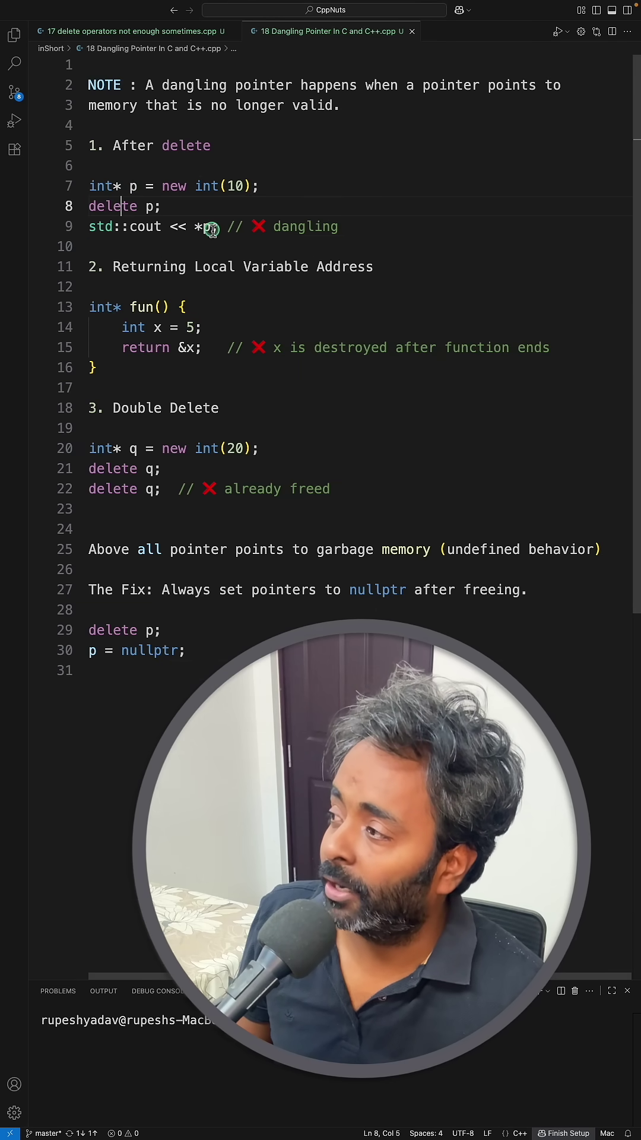
left_click_drag(217, 228, 195, 228)
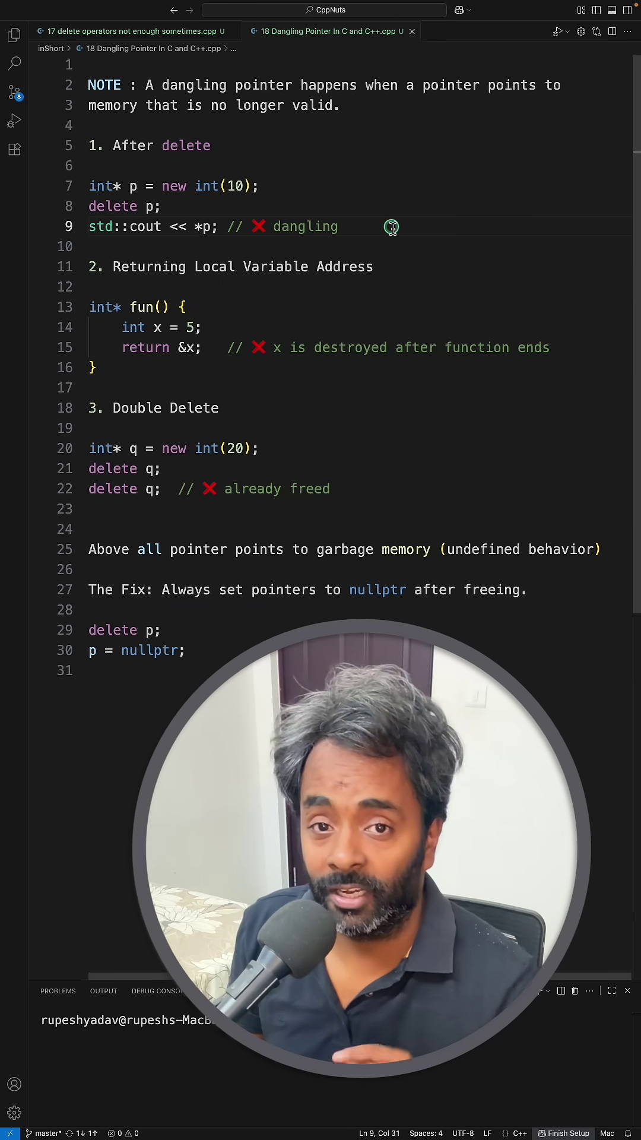
left_click(153, 267)
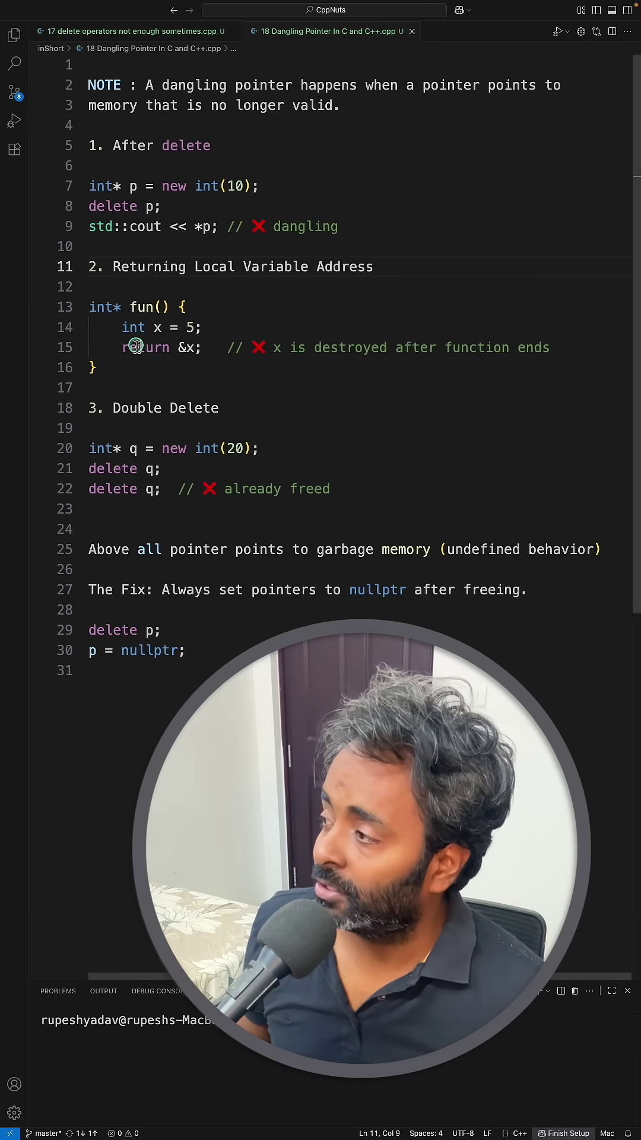
left_click(96, 307)
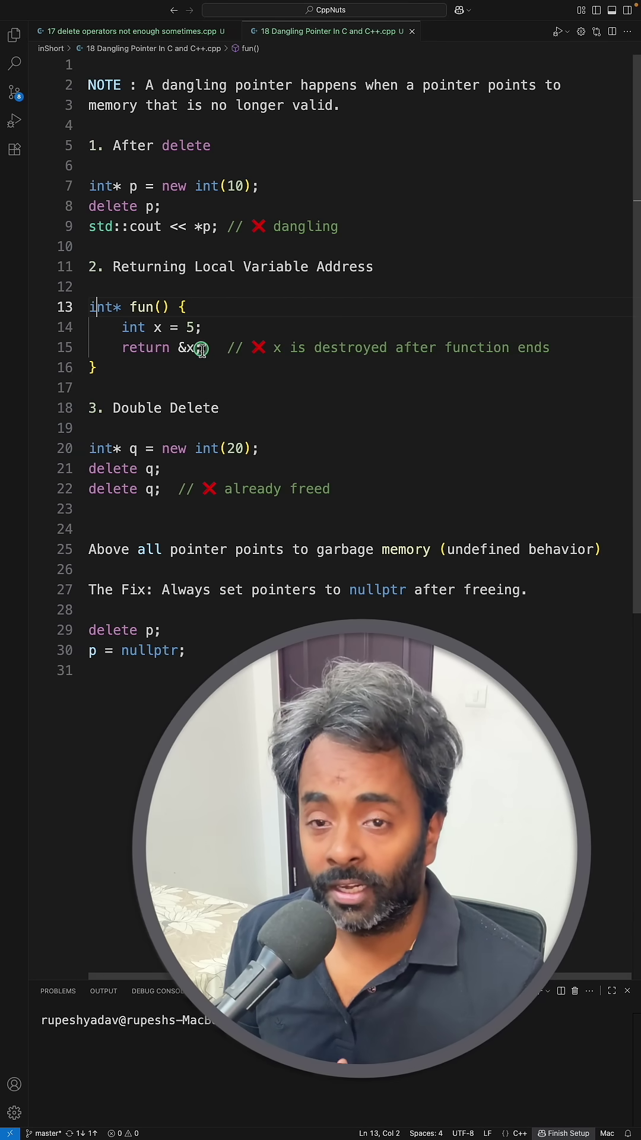
left_click(213, 329)
mouse_move(212, 330)
left_mouse_down()
mouse_move(88, 328)
mouse_move(98, 388)
left_mouse_up()
left_click(273, 455)
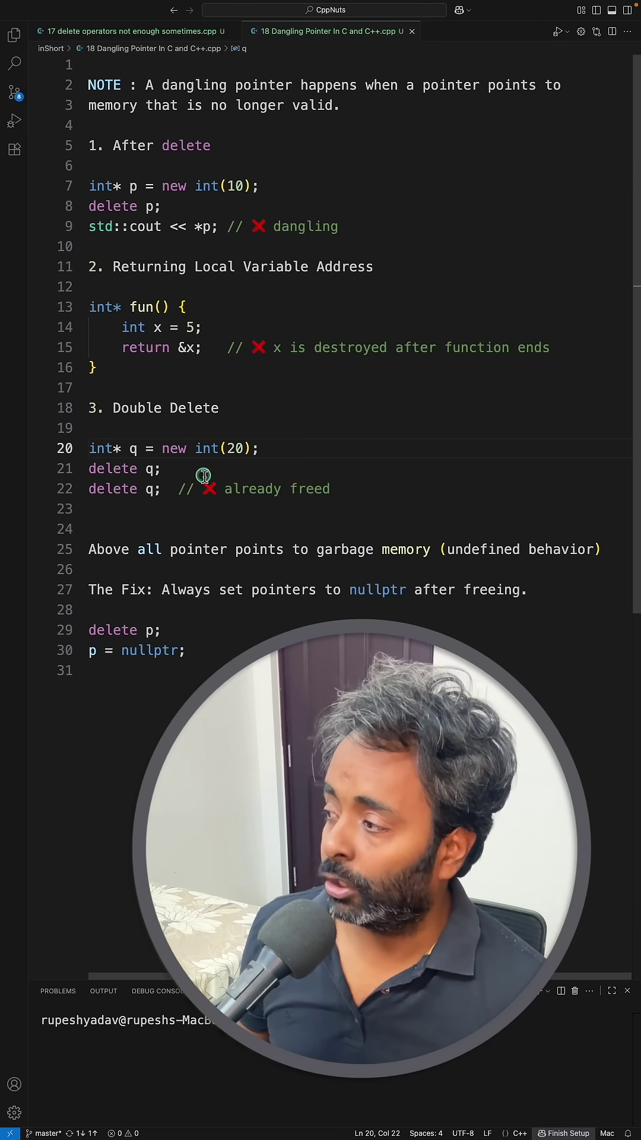
left_click_drag(201, 473, 88, 469)
left_click_drag(347, 489, 88, 489)
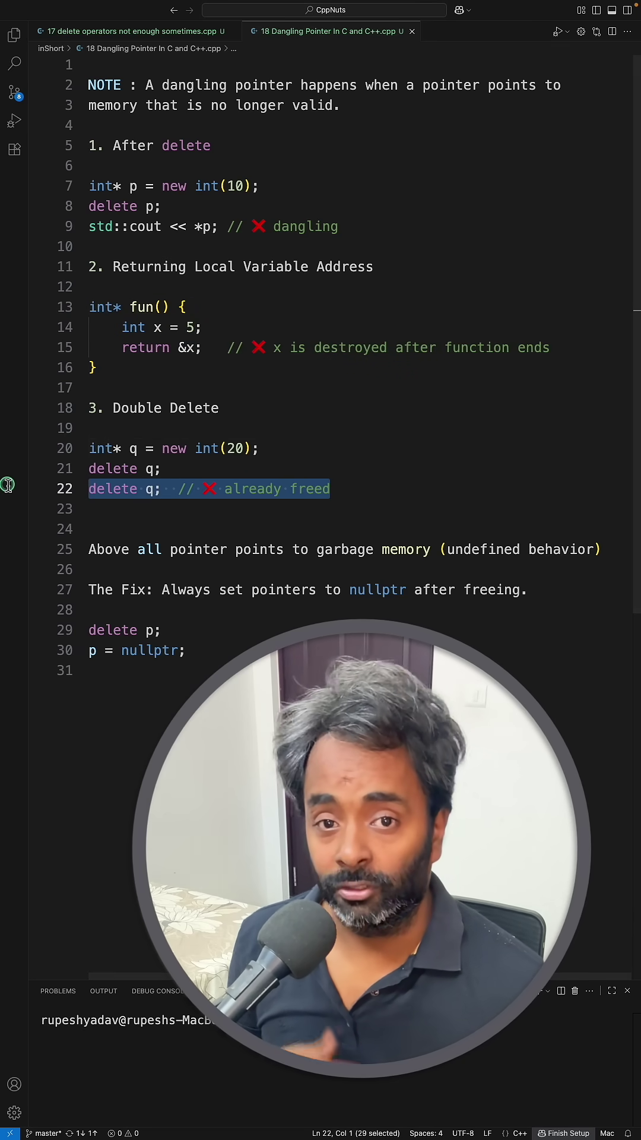
left_click(170, 568)
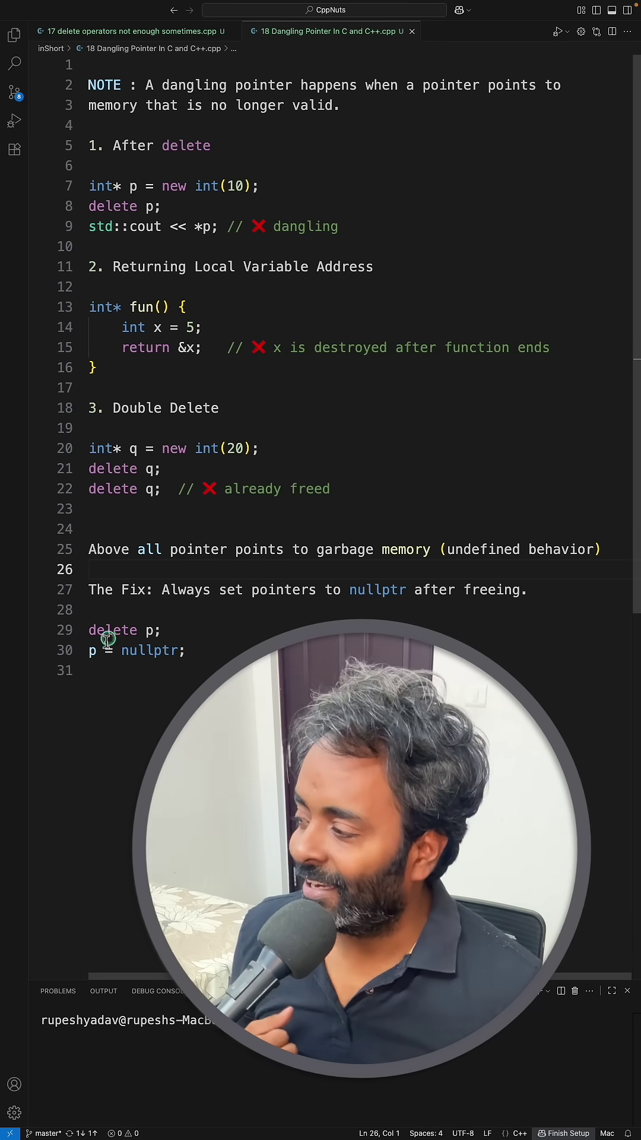
left_click_drag(214, 652, 94, 653)
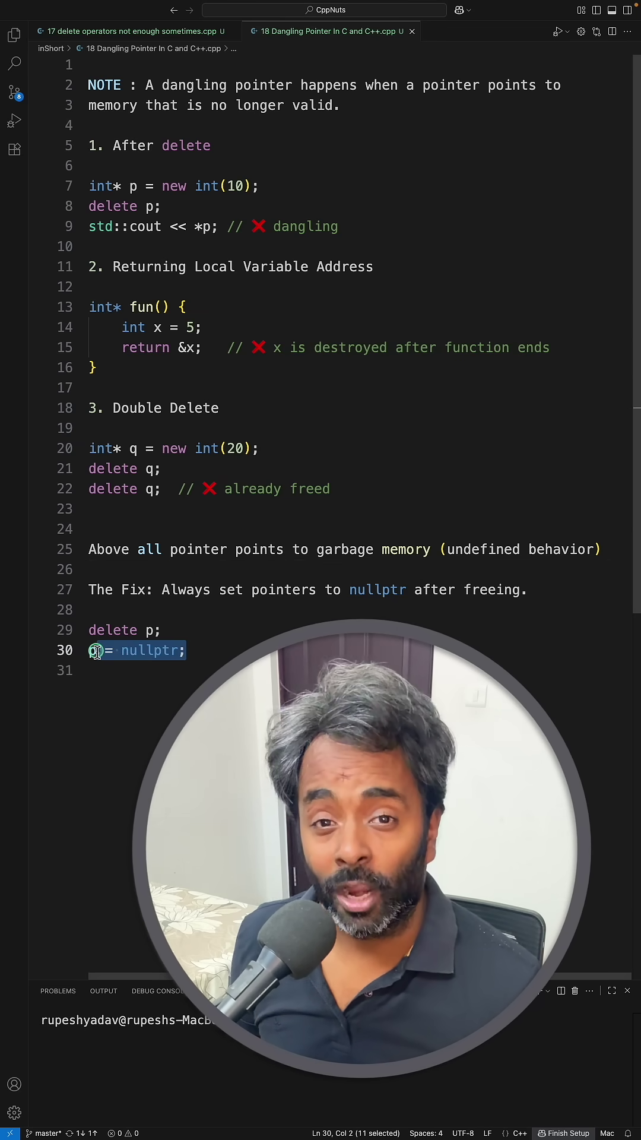